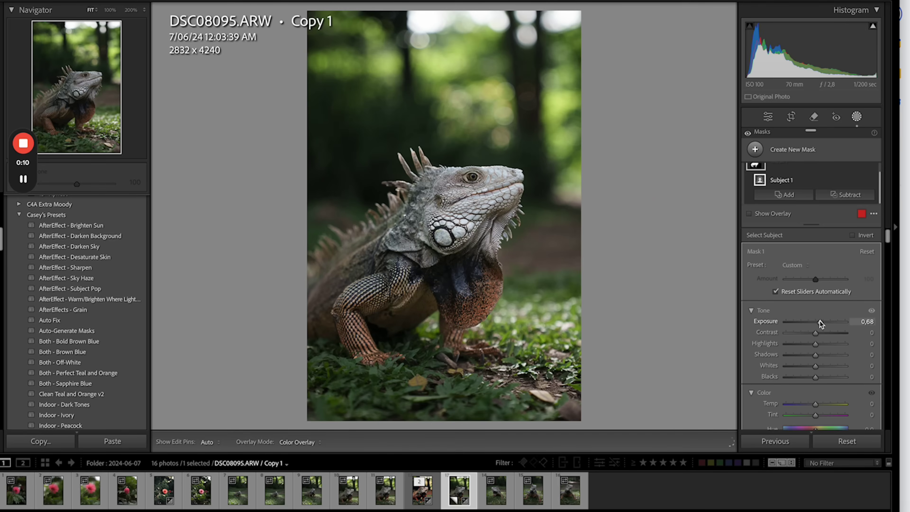
Raise Dehaze on the iguana subject mask to about 25.
scroll(819, 322, "down", 5)
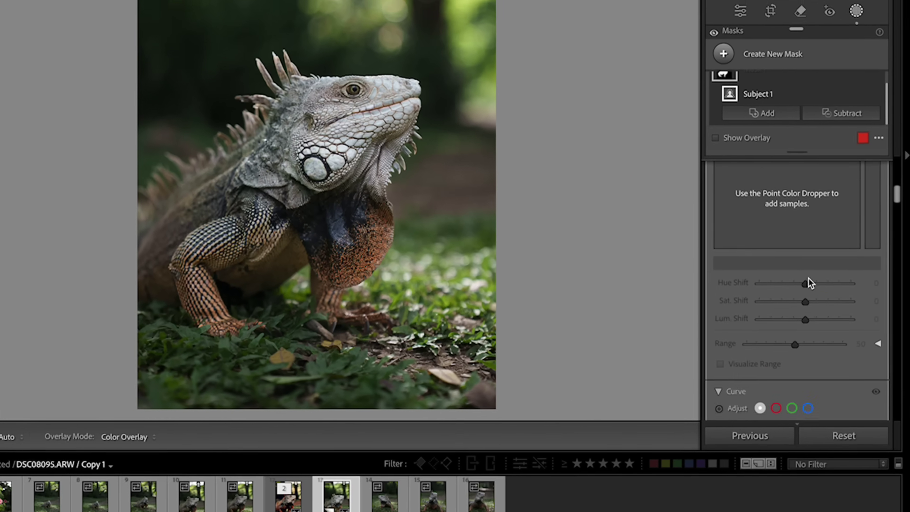
scroll(806, 272, "down", 10)
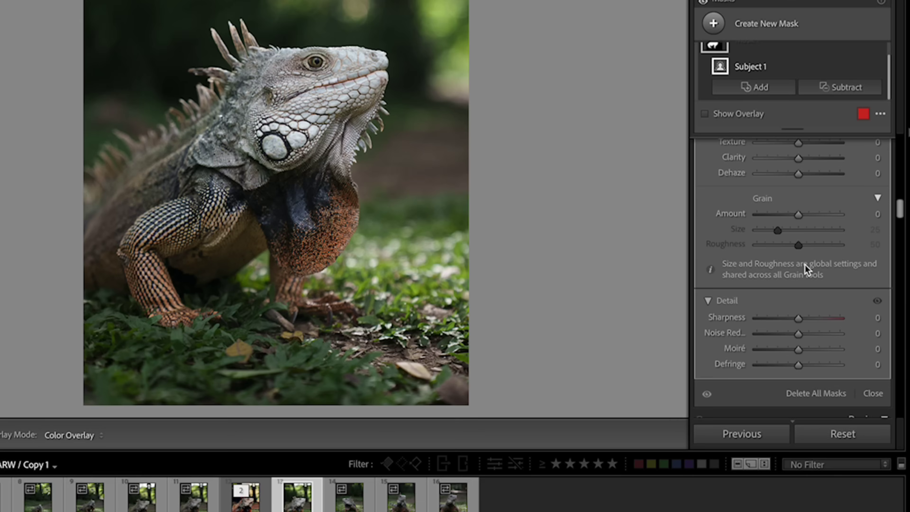
left_click_drag(798, 173, 809, 174)
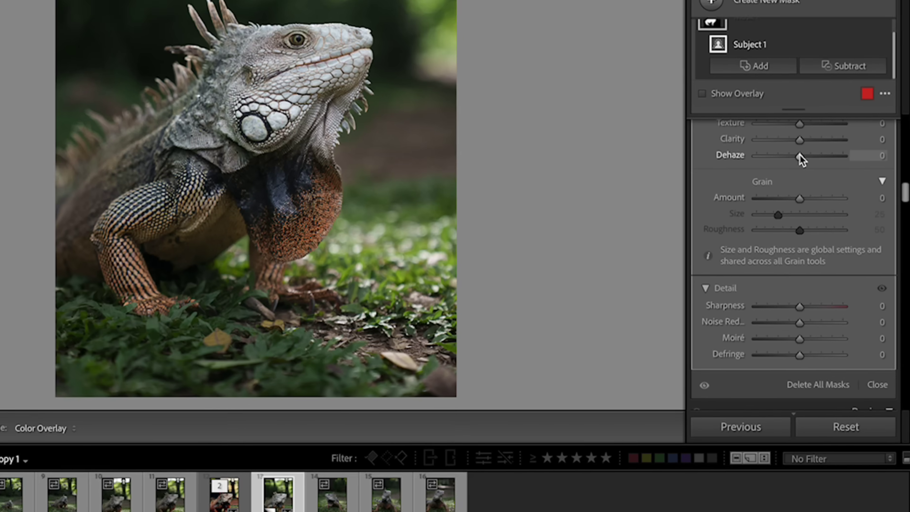
left_click_drag(816, 103, 824, 105)
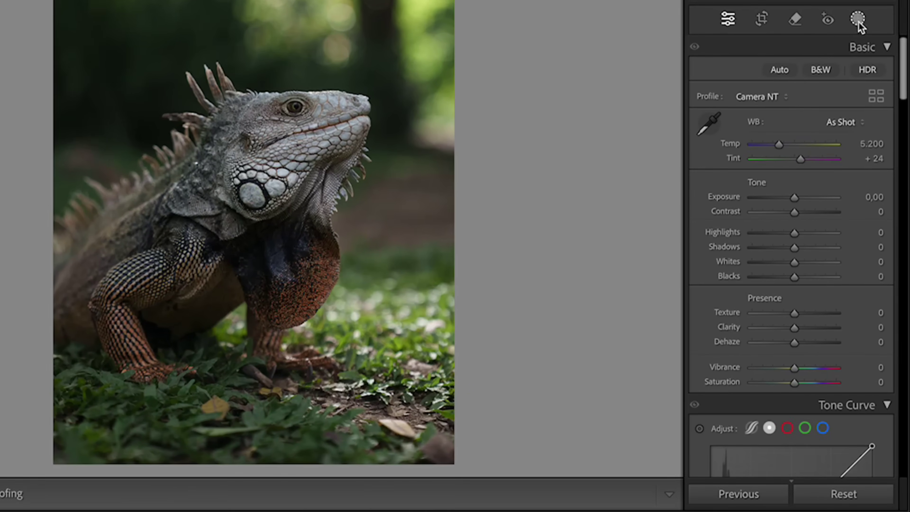
Create a Subject mask on the iguana and lift its exposure to about 0,47.
left_click(857, 94)
left_click(733, 87)
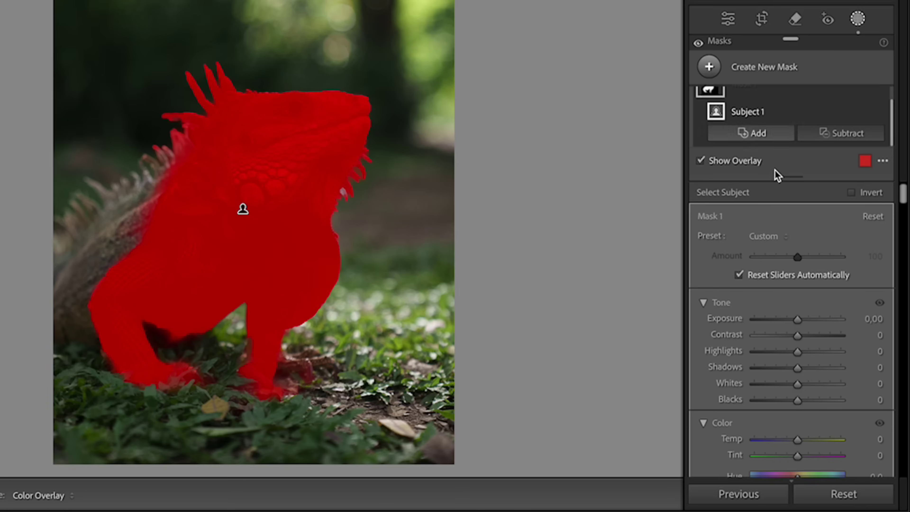
left_click_drag(794, 319, 806, 321)
scroll(804, 318, "down", 2)
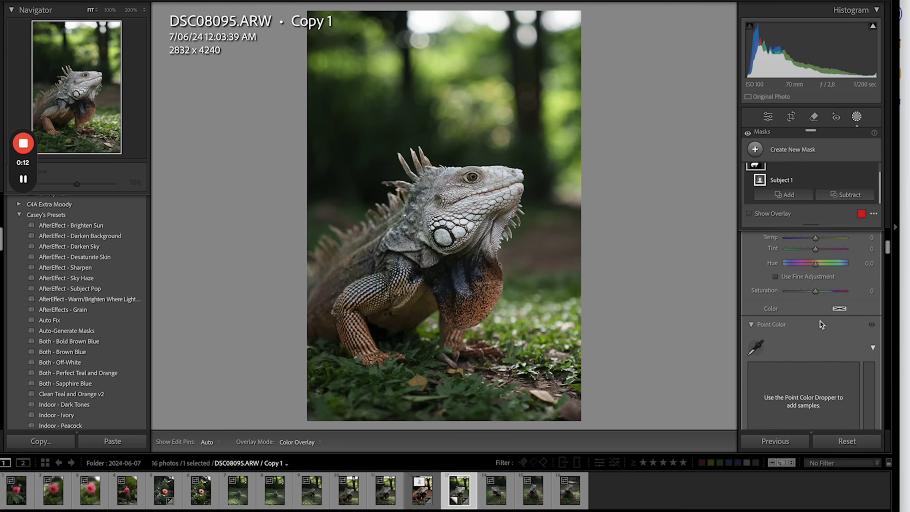
Set the iguana subject mask's Presence Dehaze slider to 14.
scroll(820, 321, "down", 3)
scroll(821, 325, "down", 6)
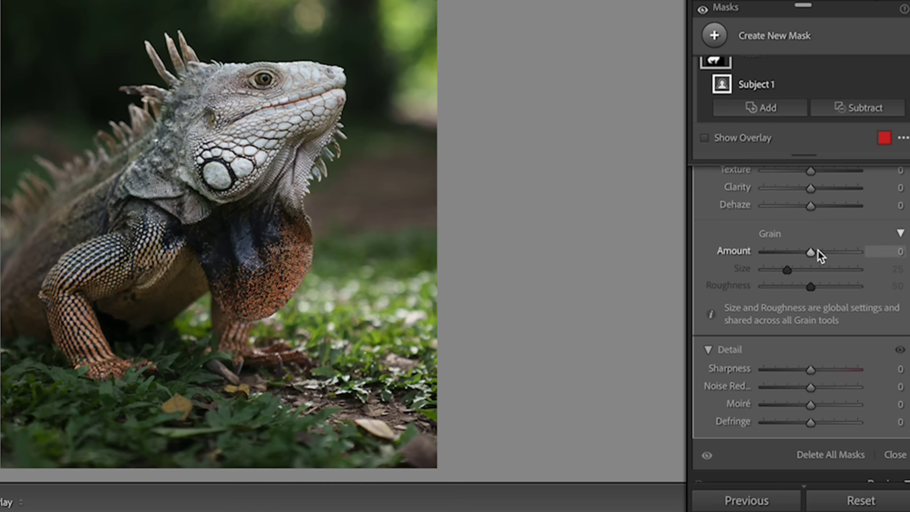
left_click_drag(810, 205, 837, 209)
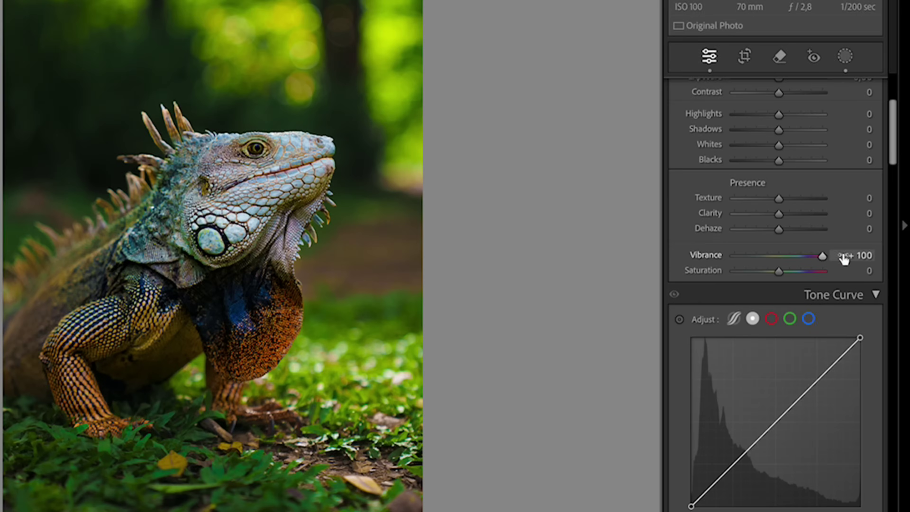
Push Saturation to +100 in the Basic panel to match Vibrance.
left_click_drag(786, 270, 863, 271)
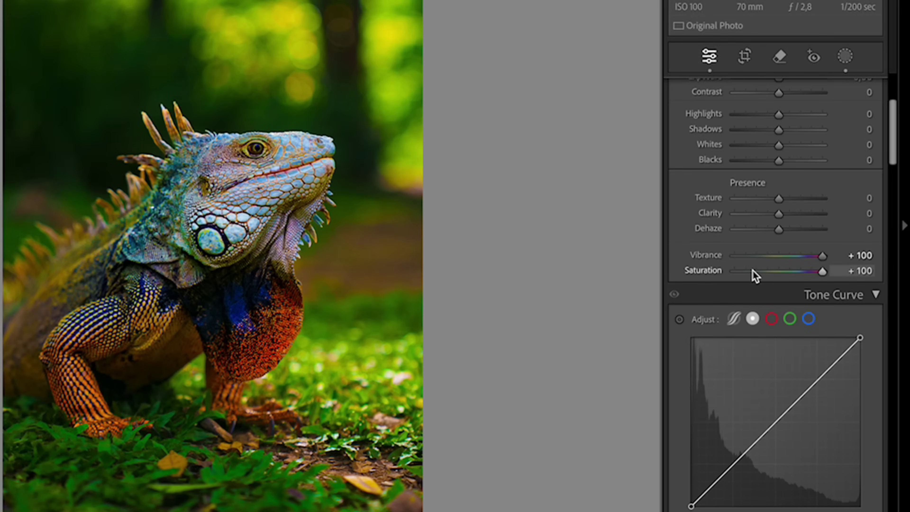
scroll(752, 274, "up", 5)
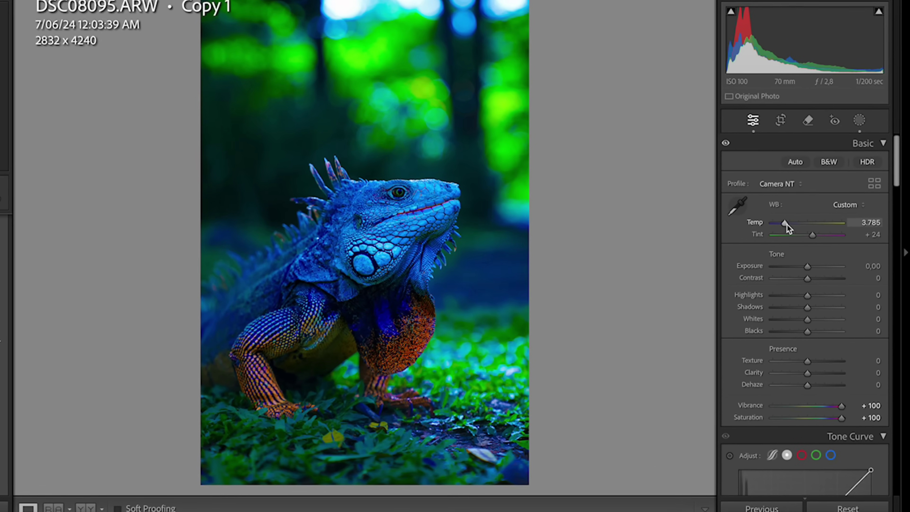
Warm Temp back to about 5.200 and reset Vibrance and Saturation to 0.
mouse_move(787, 225)
left_mouse_down()
mouse_move(797, 226)
mouse_move(784, 223)
left_mouse_up()
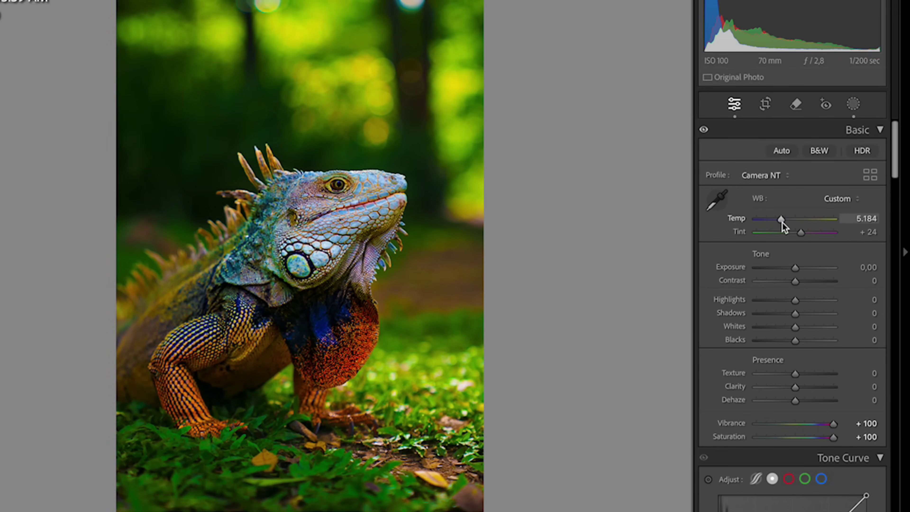
double_click(834, 424)
double_click(833, 437)
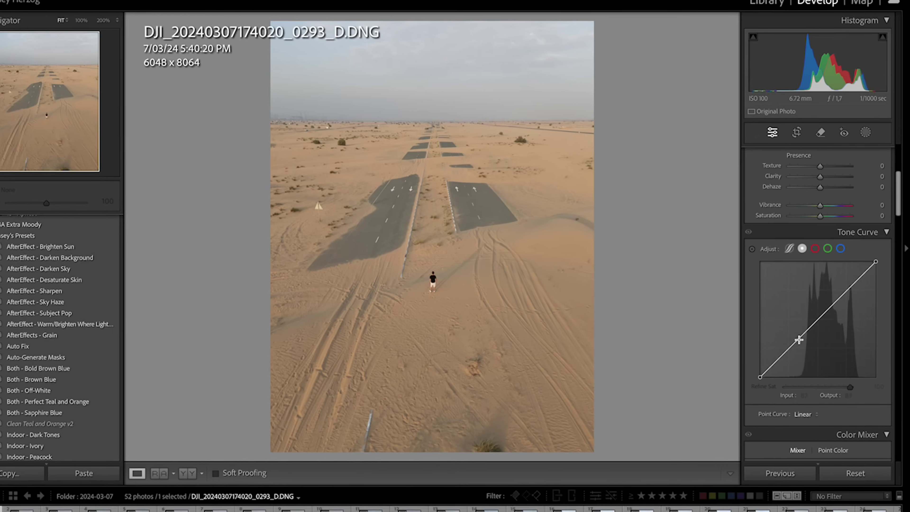
Add shadow, midtone and highlight curve points, pulling shadows down and highlights up.
left_click(799, 338)
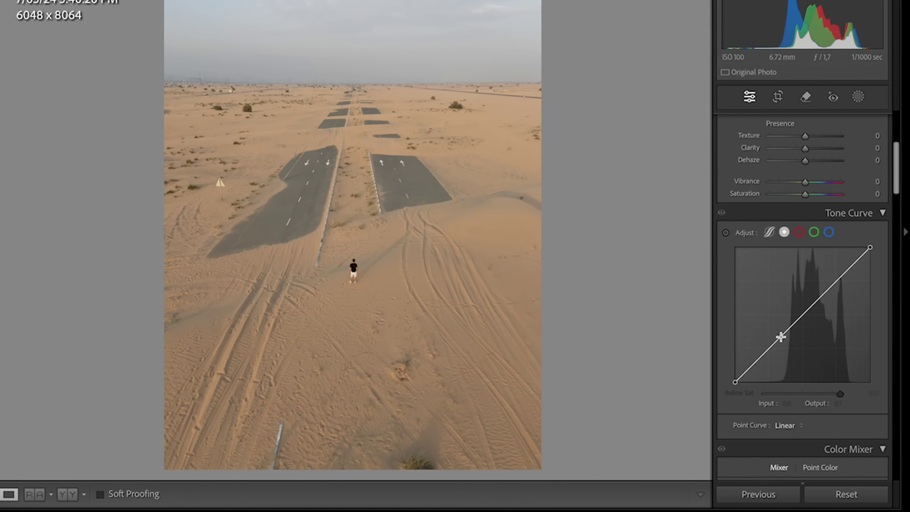
left_click(810, 301)
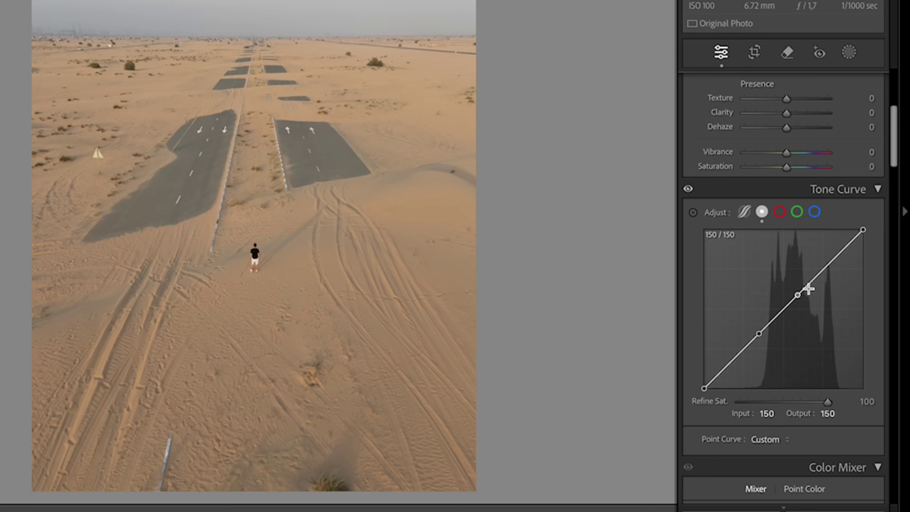
left_click(836, 257)
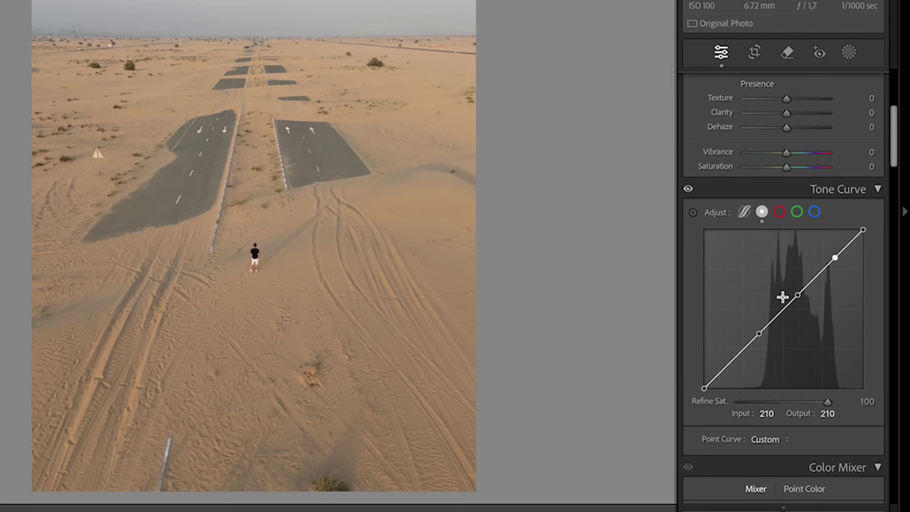
left_click_drag(760, 334, 760, 339)
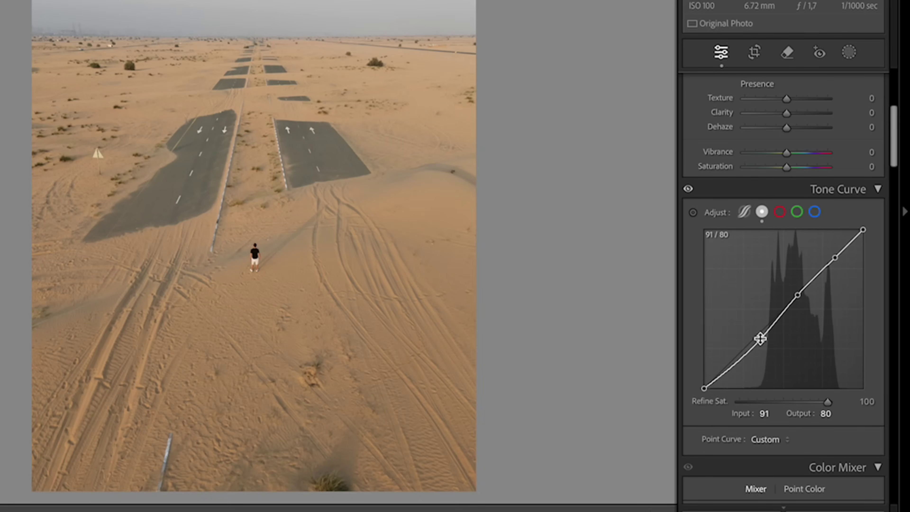
left_click_drag(839, 256, 833, 248)
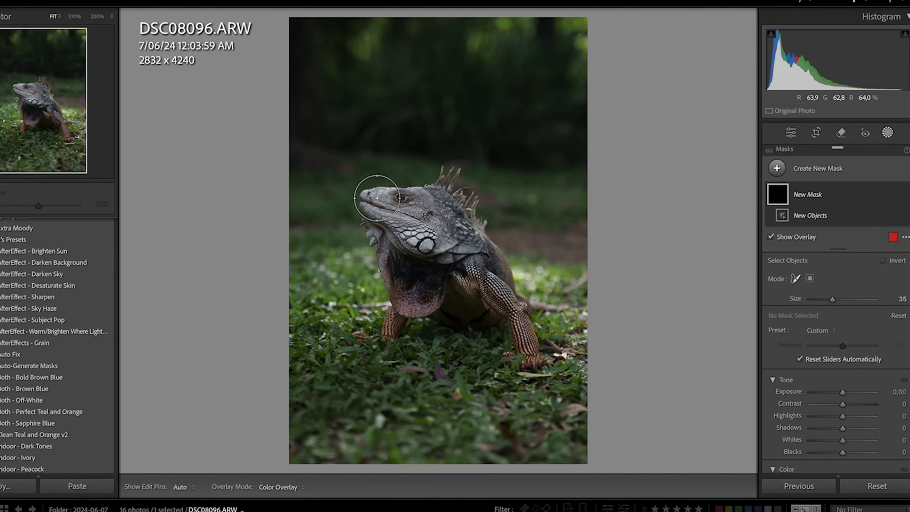
Brush over the iguana's head and side to create an object mask.
mouse_move(376, 197)
left_mouse_down()
mouse_move(418, 187)
mouse_move(433, 213)
mouse_move(461, 308)
mouse_move(465, 379)
mouse_move(451, 358)
mouse_move(367, 332)
left_mouse_up()
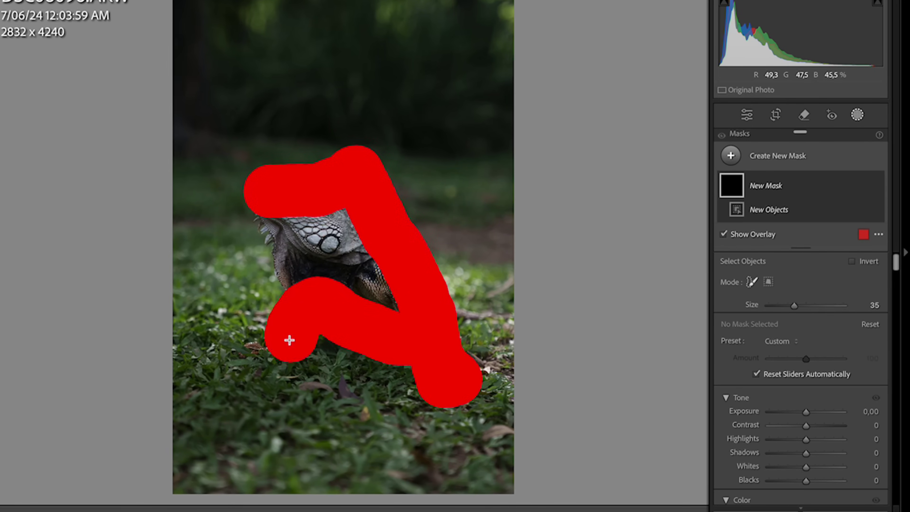
mouse_move(289, 339)
left_mouse_down()
mouse_move(293, 287)
mouse_move(274, 224)
left_mouse_up()
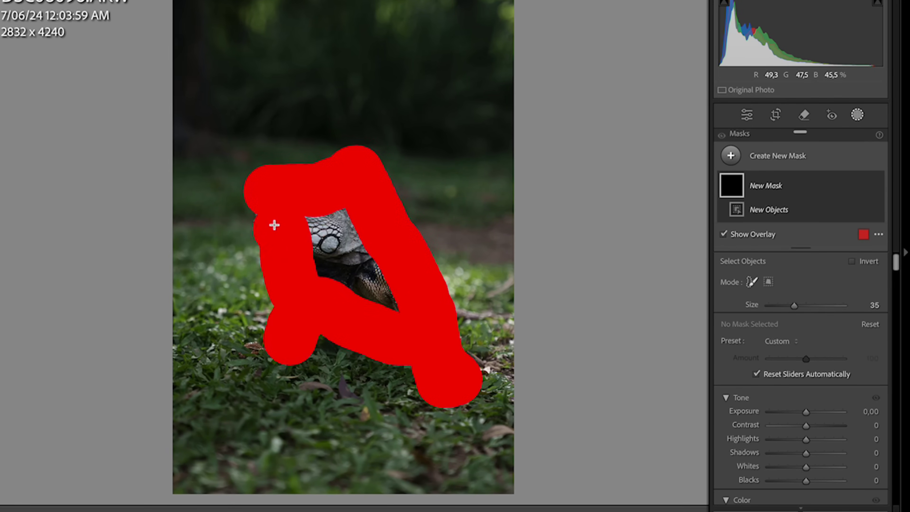
left_click_drag(322, 257, 336, 273)
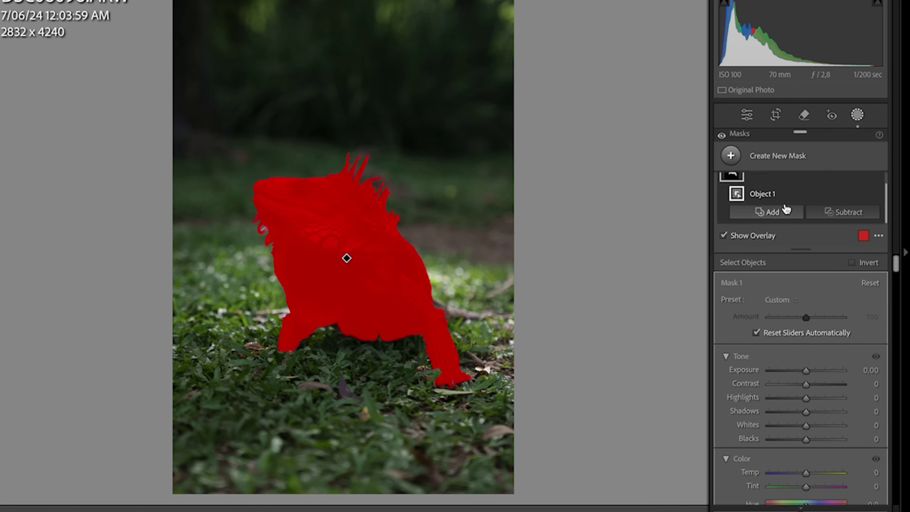
Set the iguana object mask's exposure to 0,59.
left_click(773, 236)
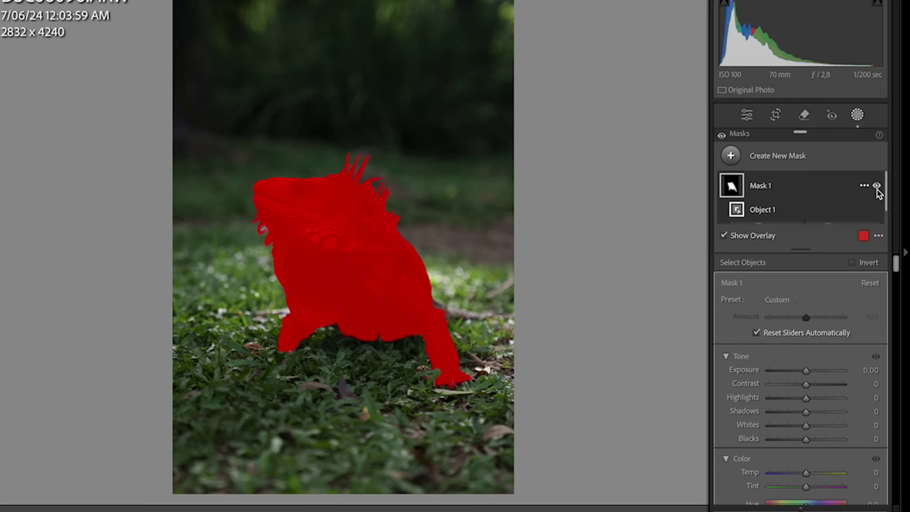
left_click(814, 371)
left_click_drag(815, 371, 811, 371)
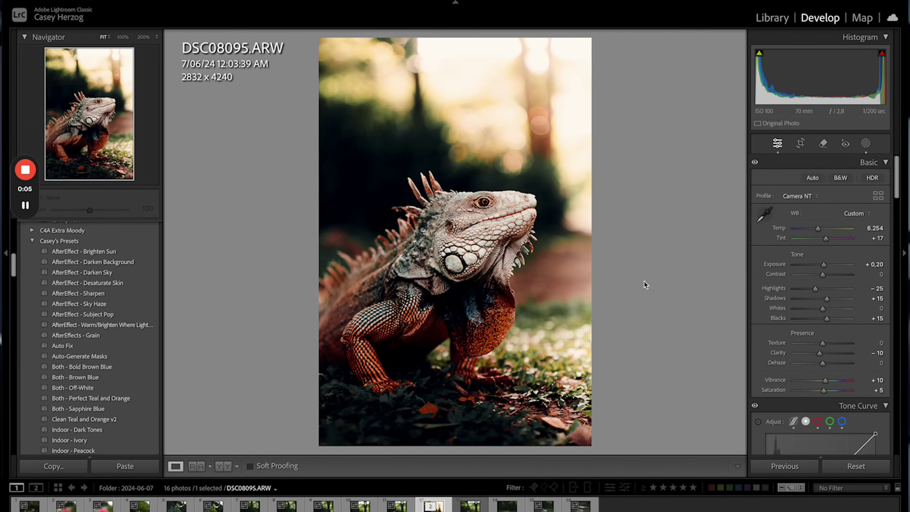
key("l")
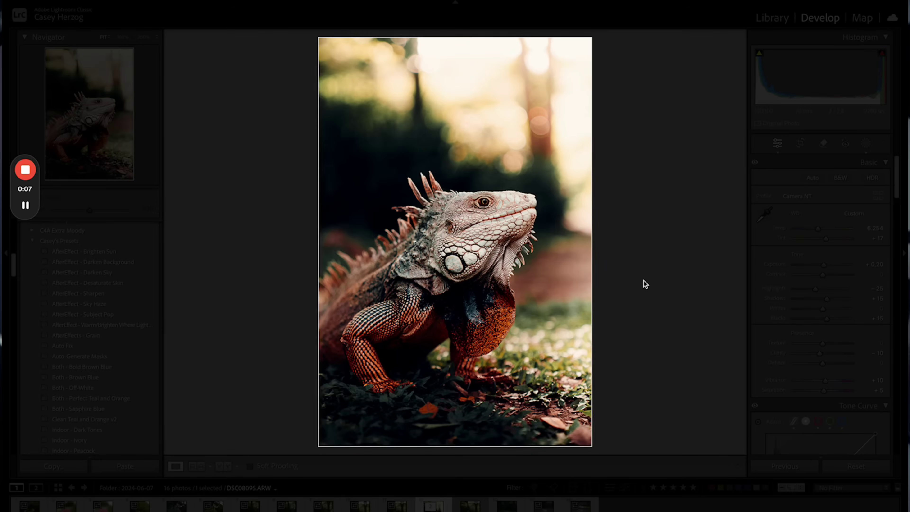
key("l")
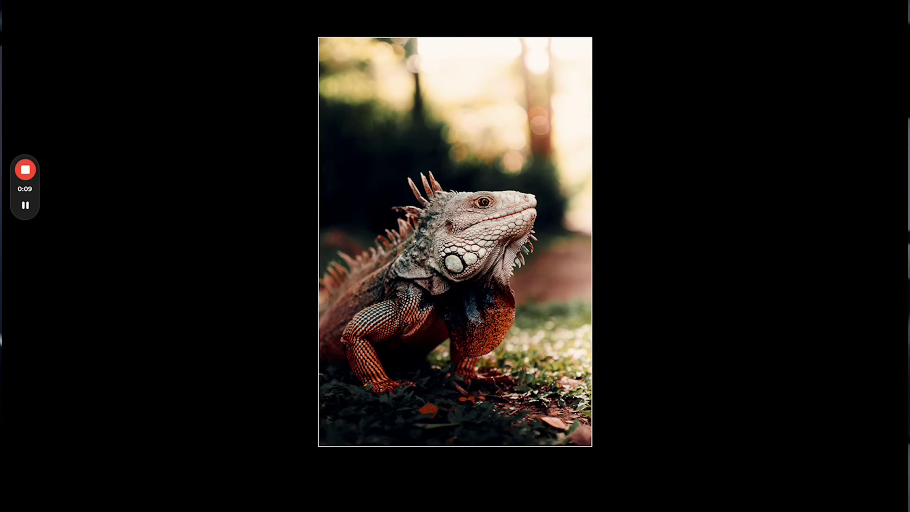
key("l")
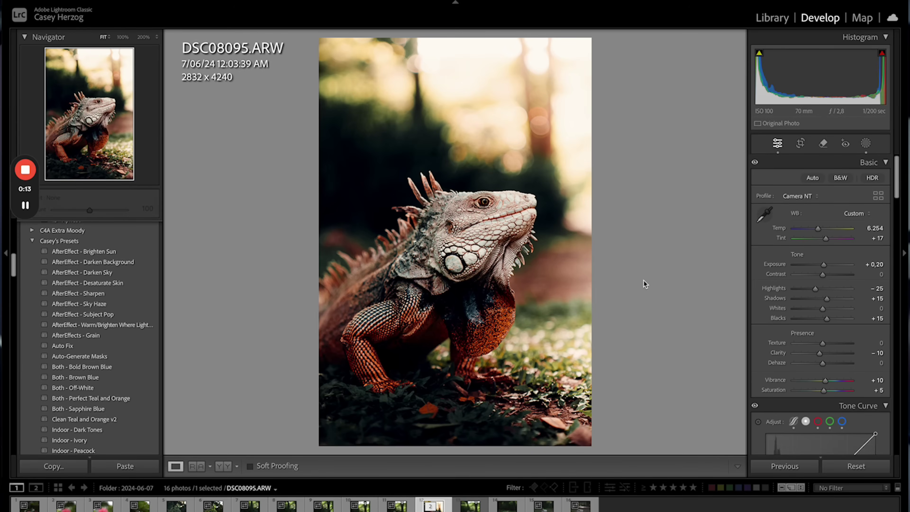
key("backslash")
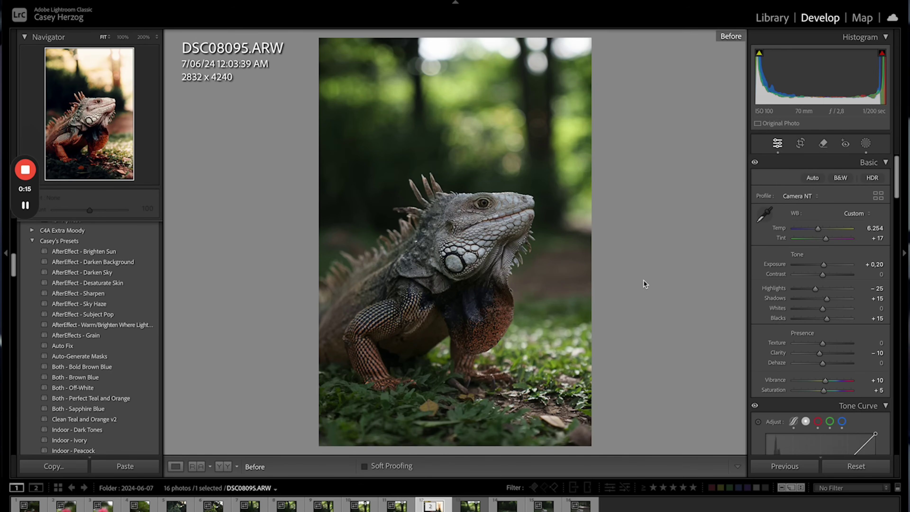
key("backslash")
key("backslash")
key("backslash")
key("backslash")
key("backslash")
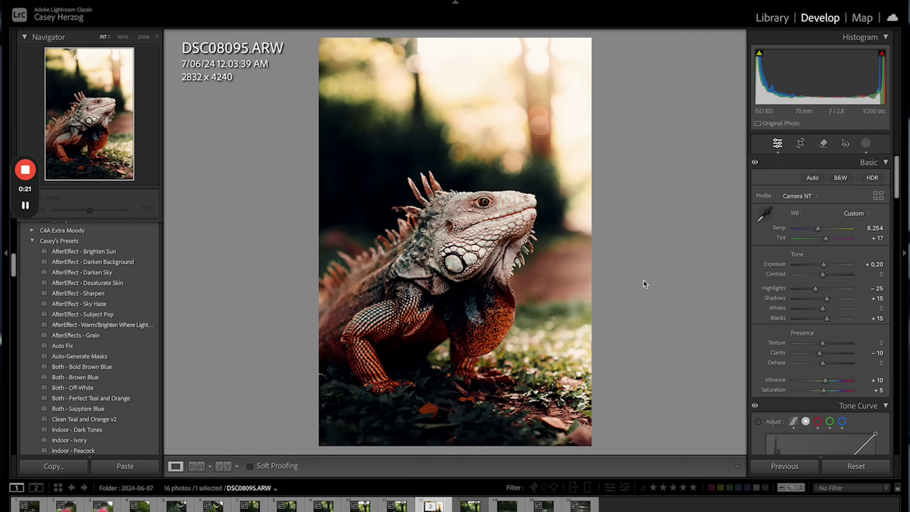